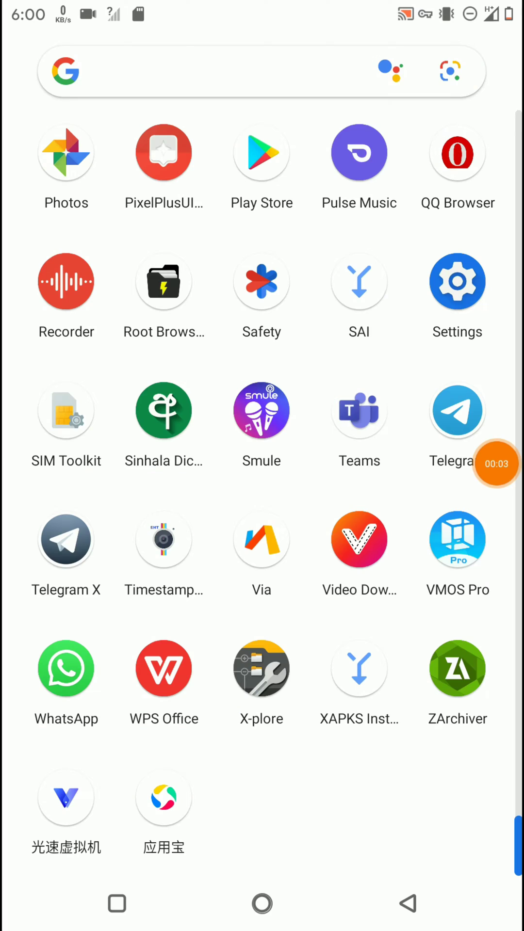
# Open VMOS Pro's App info details from its launcher icon's quick options.
pyautogui.rightClick(457, 538)
pyautogui.click(415, 462)
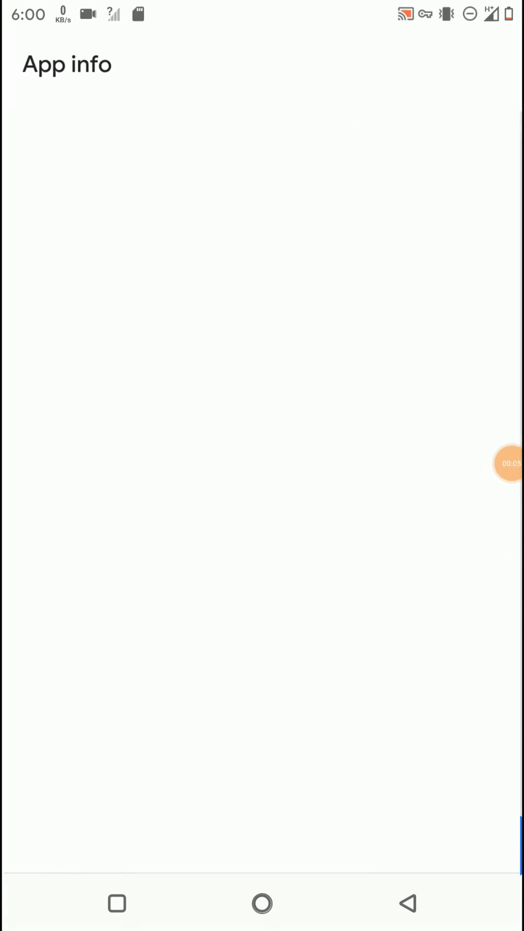
pyautogui.scroll(-10, 262, 465)
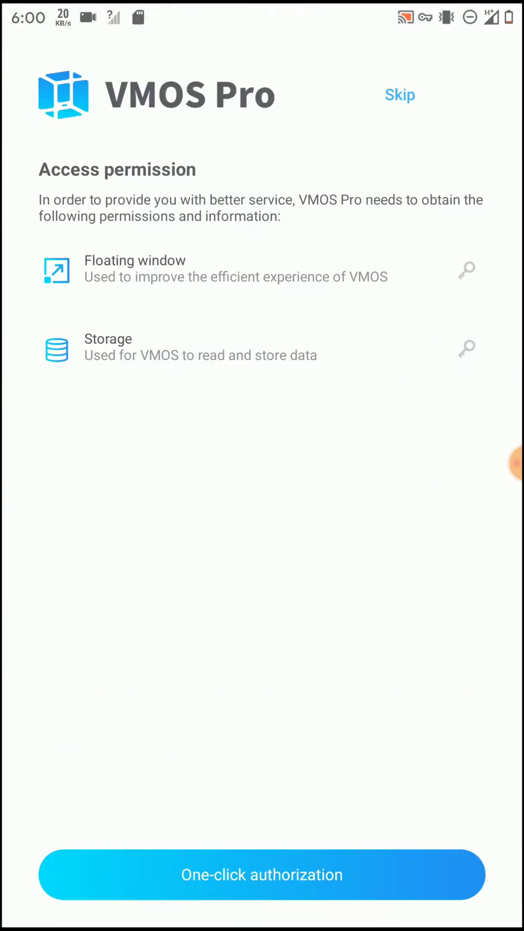
# Accept VMOS Pro's terms, grant storage and other permissions, and pick an experience level.
pyautogui.click(262, 873)
pyautogui.click(407, 902)
pyautogui.click(263, 494)
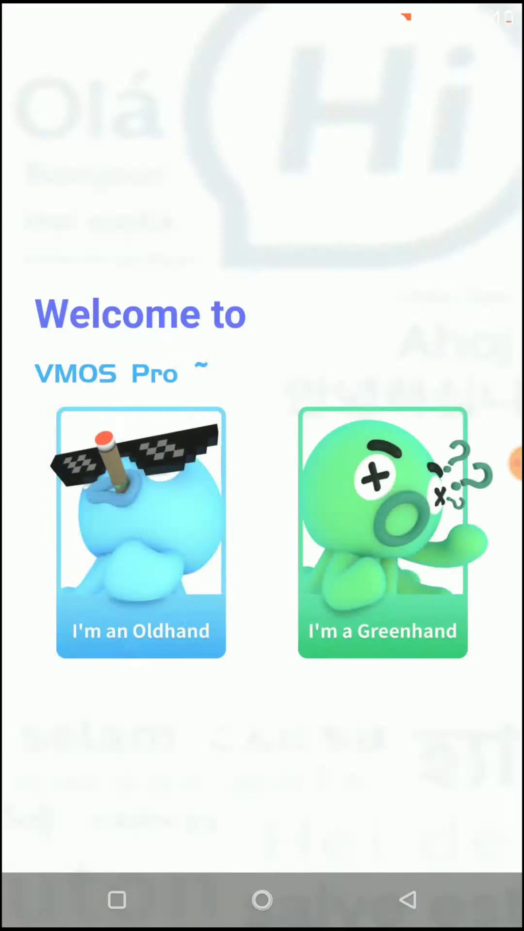
pyautogui.click(382, 532)
# Recover a previously saved virtual machine using Add virtual machine's Rec the VM option.
pyautogui.click(228, 454)
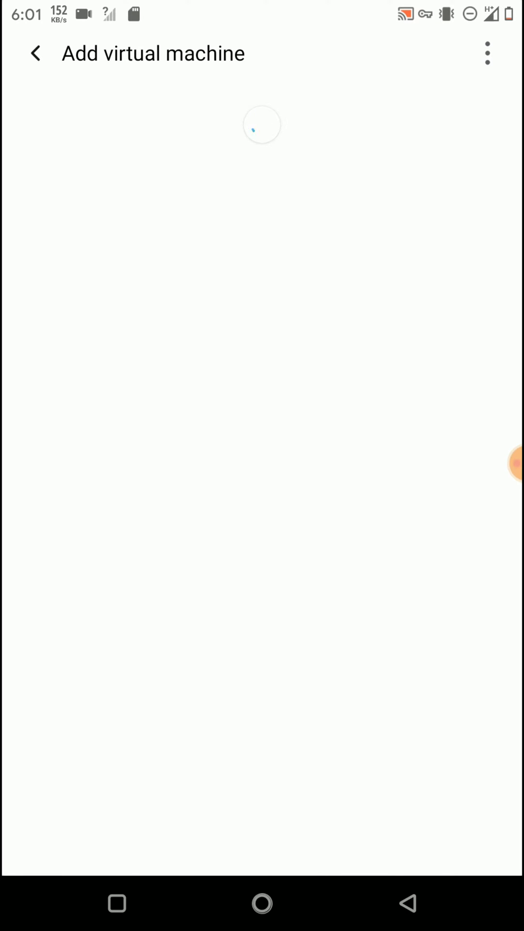
pyautogui.click(489, 58)
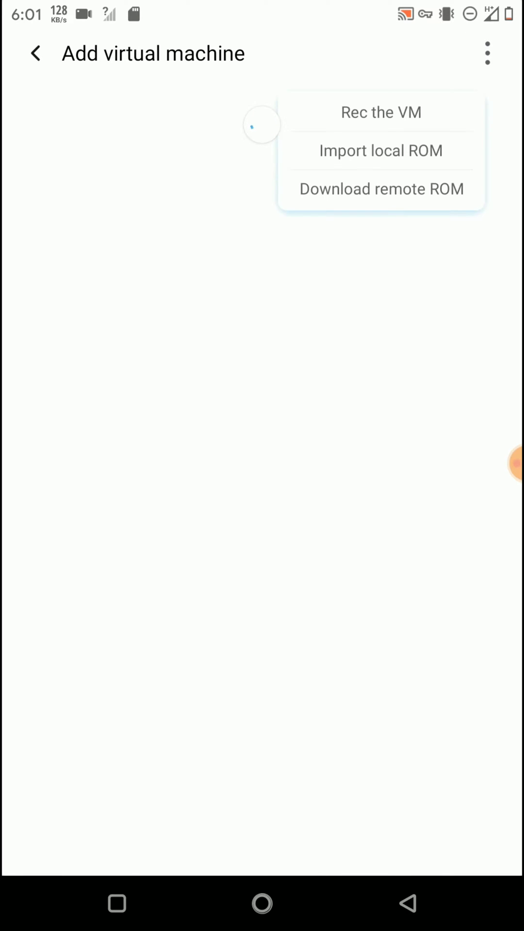
pyautogui.click(393, 115)
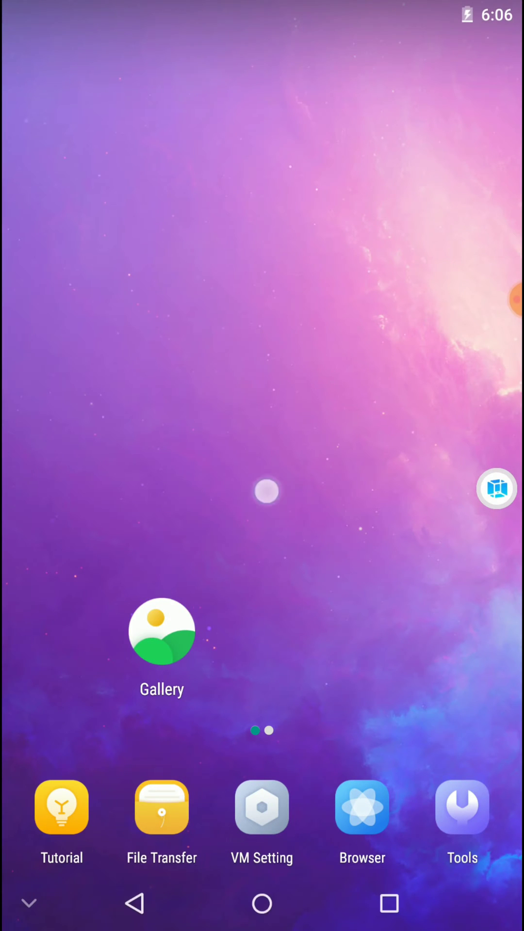
# Shut down the running virtual machine from the floating ball.
pyautogui.moveTo(266, 491); pyautogui.dragTo(223, 530)
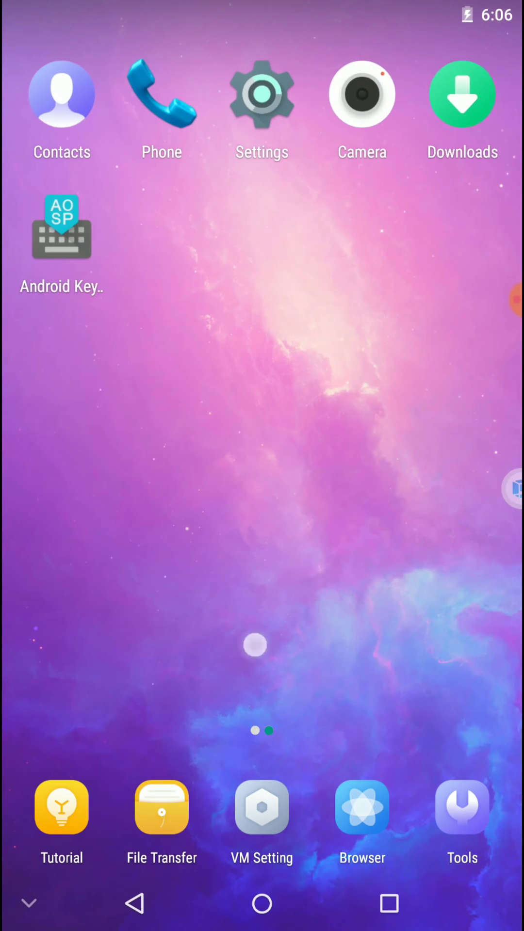
pyautogui.moveTo(330, 410); pyautogui.dragTo(480, 415)
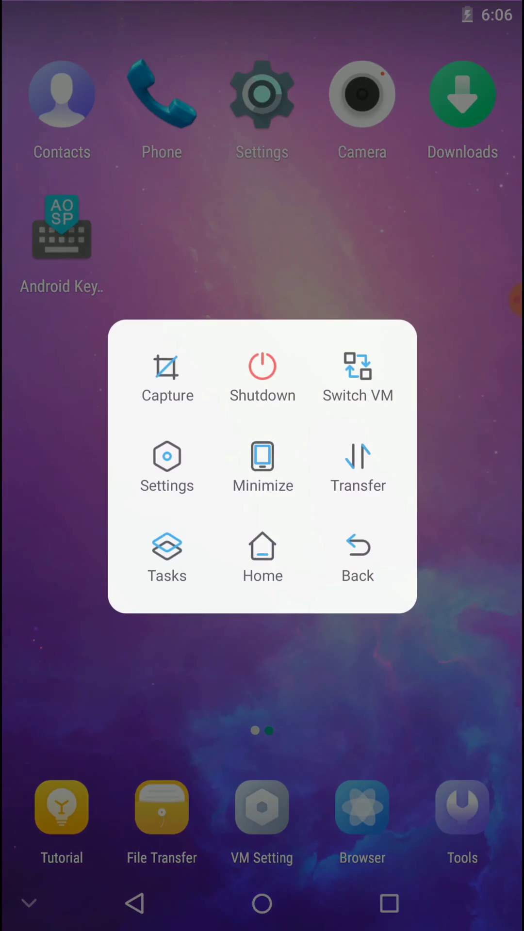
pyautogui.click(258, 390)
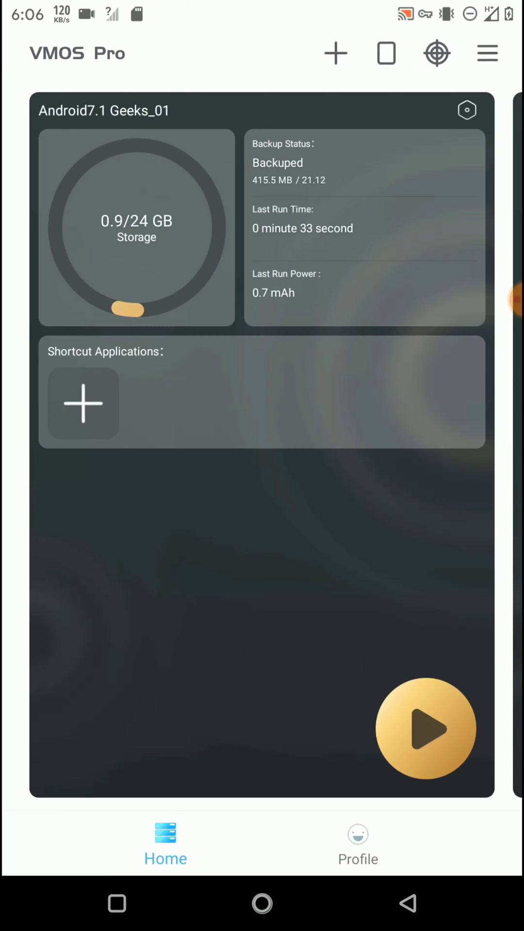
# Enable ROOT and Xposed on the 安卓5.1 machine, then boot it.
pyautogui.moveTo(171, 519); pyautogui.dragTo(43, 519)
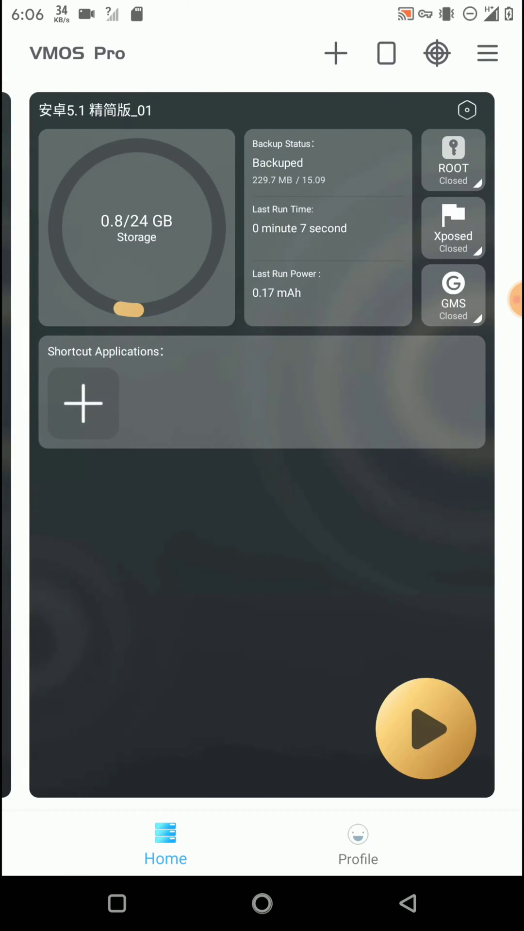
pyautogui.click(452, 160)
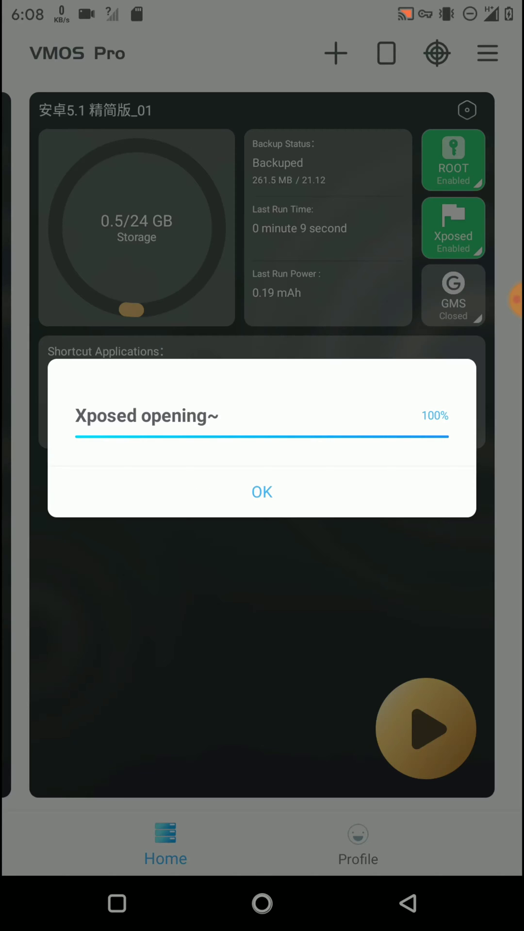
pyautogui.click(261, 492)
pyautogui.click(425, 728)
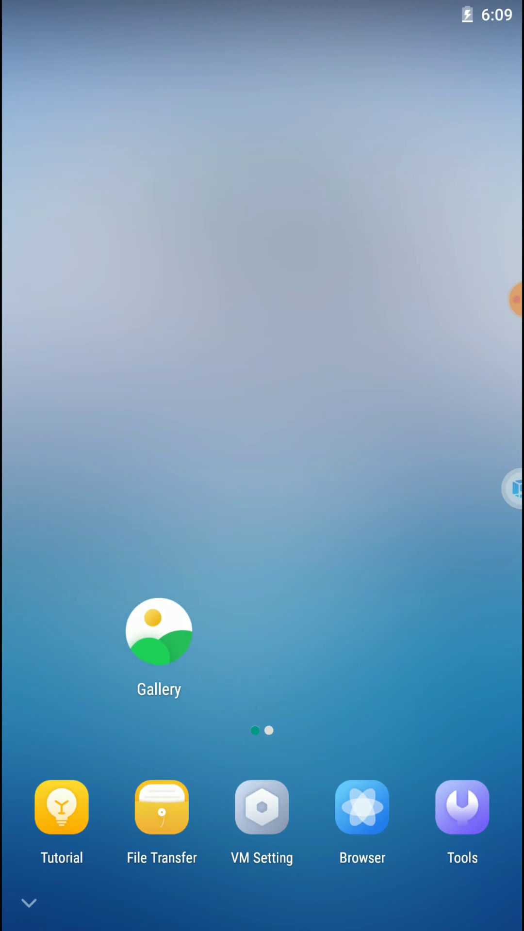
# Launch Xposed Installer from the VM's second home page.
pyautogui.moveTo(393, 436); pyautogui.dragTo(131, 437)
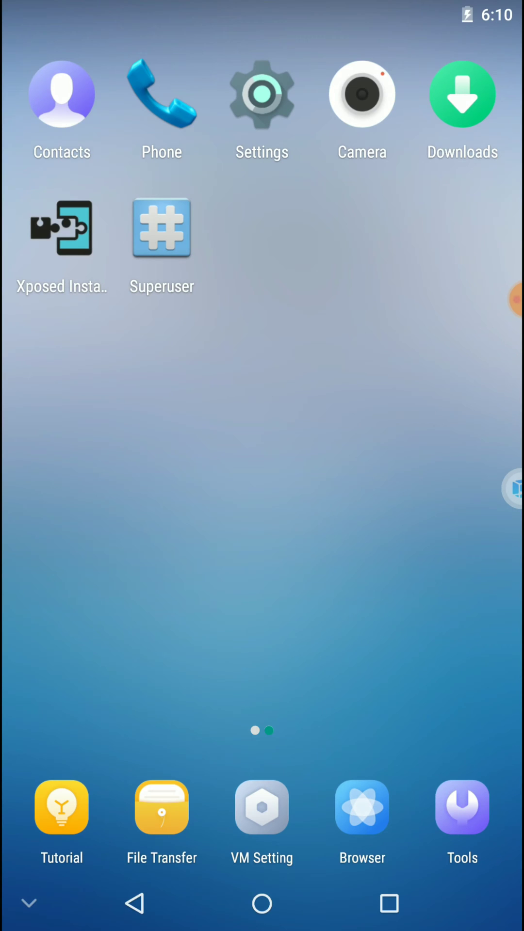
pyautogui.click(62, 228)
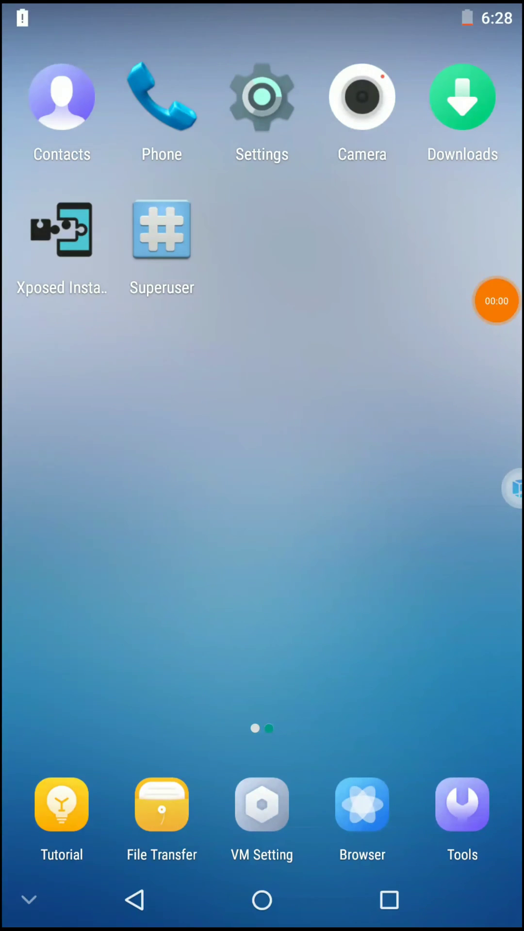
pyautogui.click(62, 228)
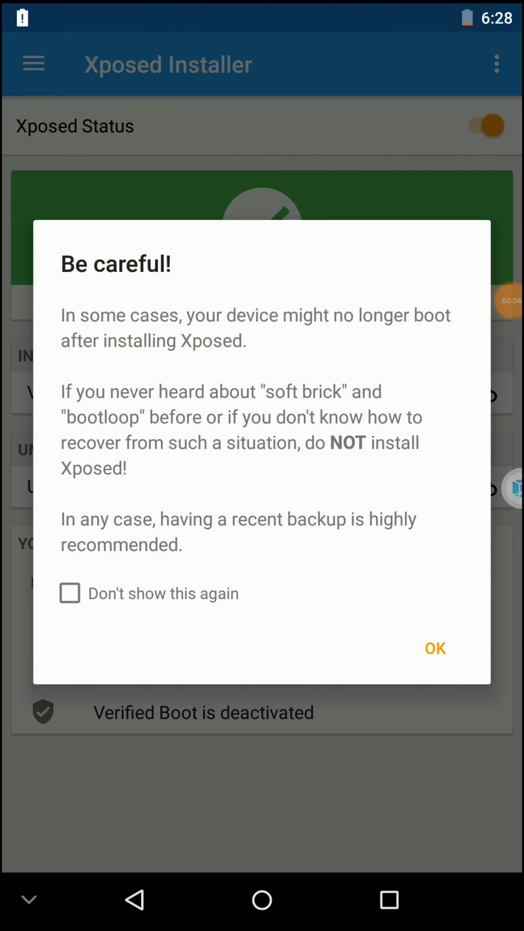
# Permanently dismiss the install warning and choose Soft reboot from the ⋮ menu.
pyautogui.click(202, 598)
pyautogui.click(440, 666)
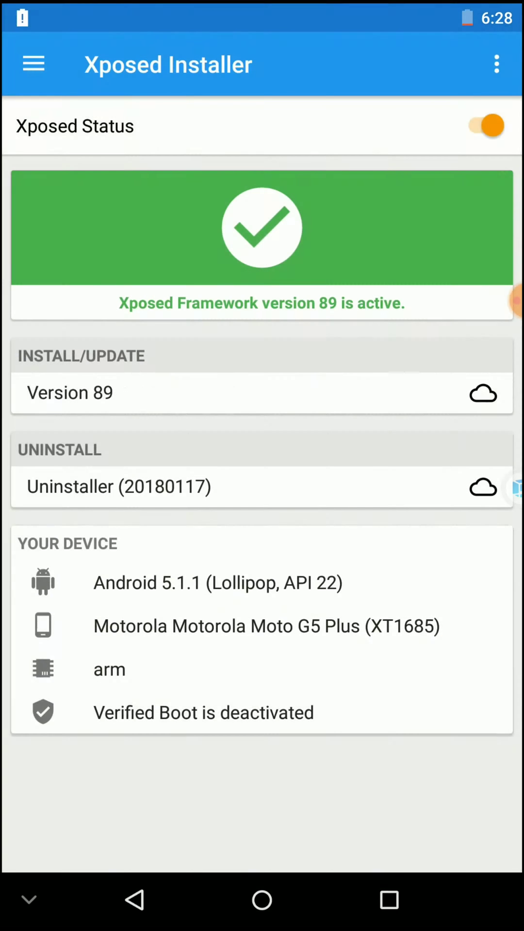
pyautogui.click(496, 64)
pyautogui.click(313, 120)
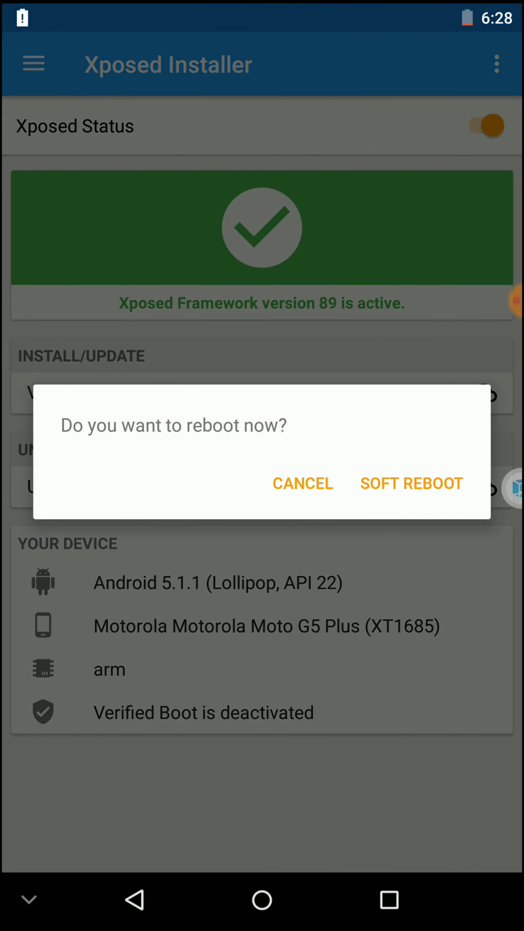
# Confirm the soft reboot and permanently allow Xposed Installer Superuser access.
pyautogui.click(411, 483)
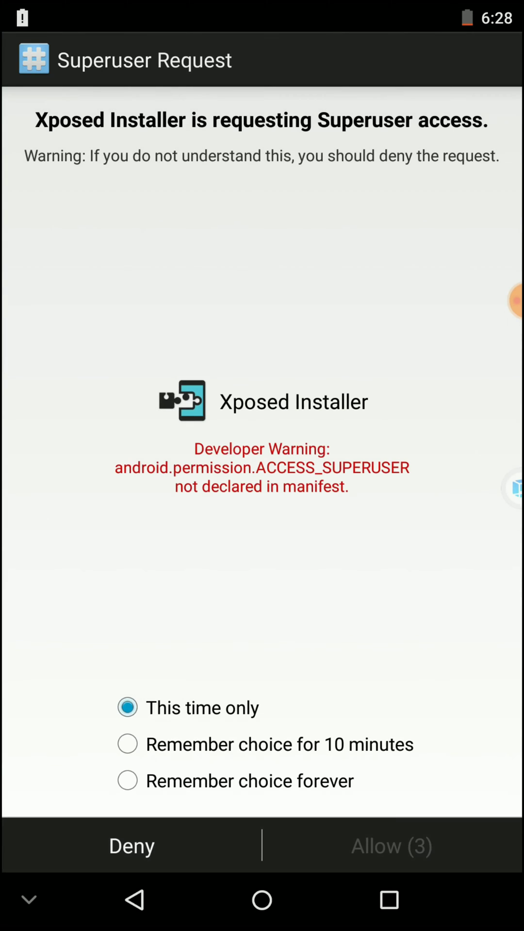
pyautogui.click(222, 773)
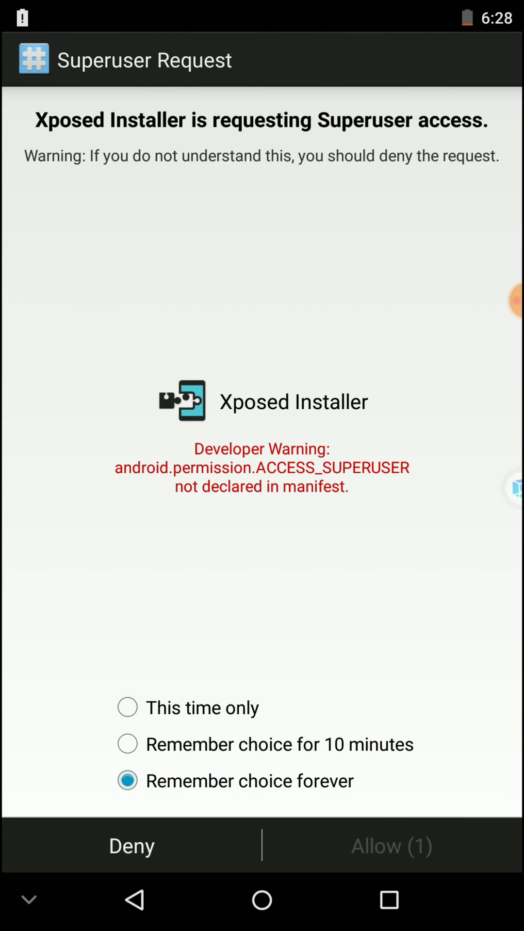
pyautogui.click(420, 848)
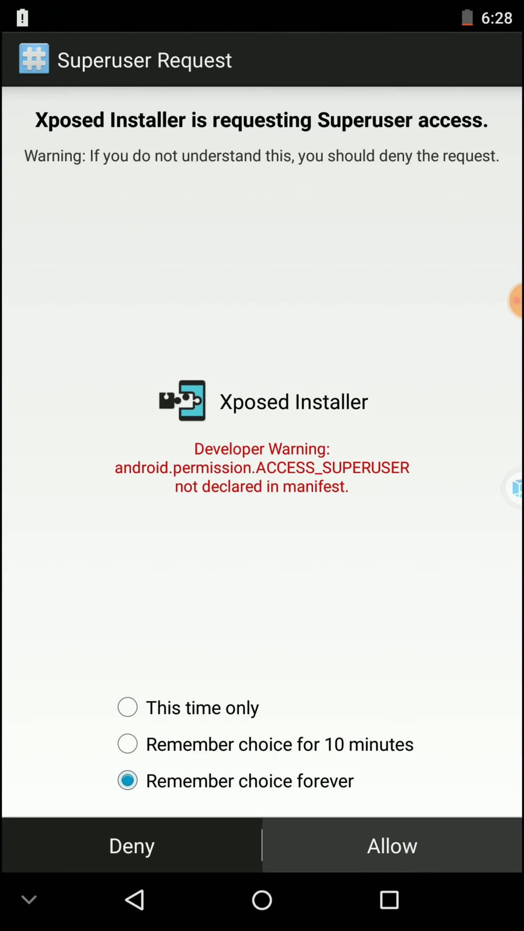